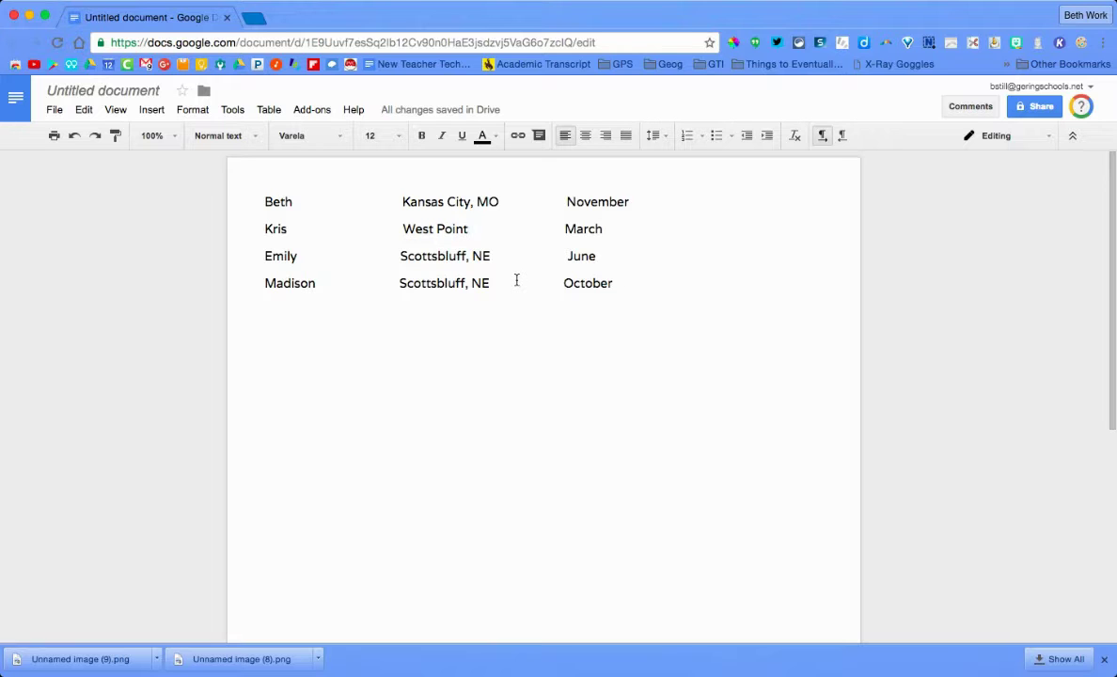
- Complete Kris's town as 'West Point, NE' and remove extra spaces so March lines up
type(", NE")
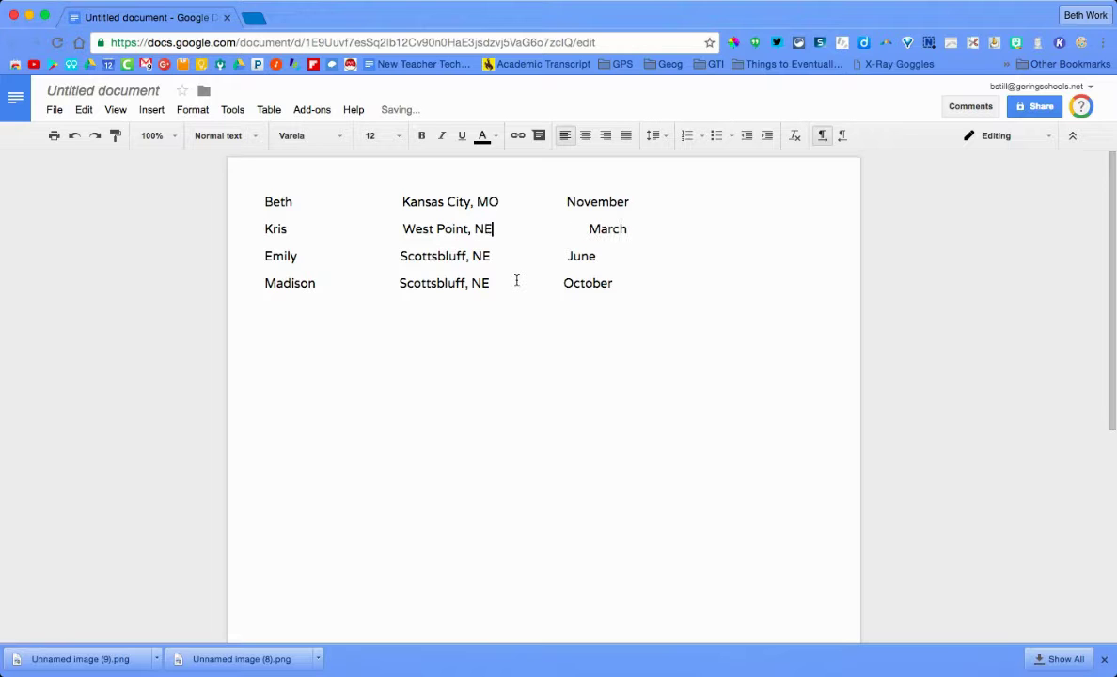
left_click(588, 228)
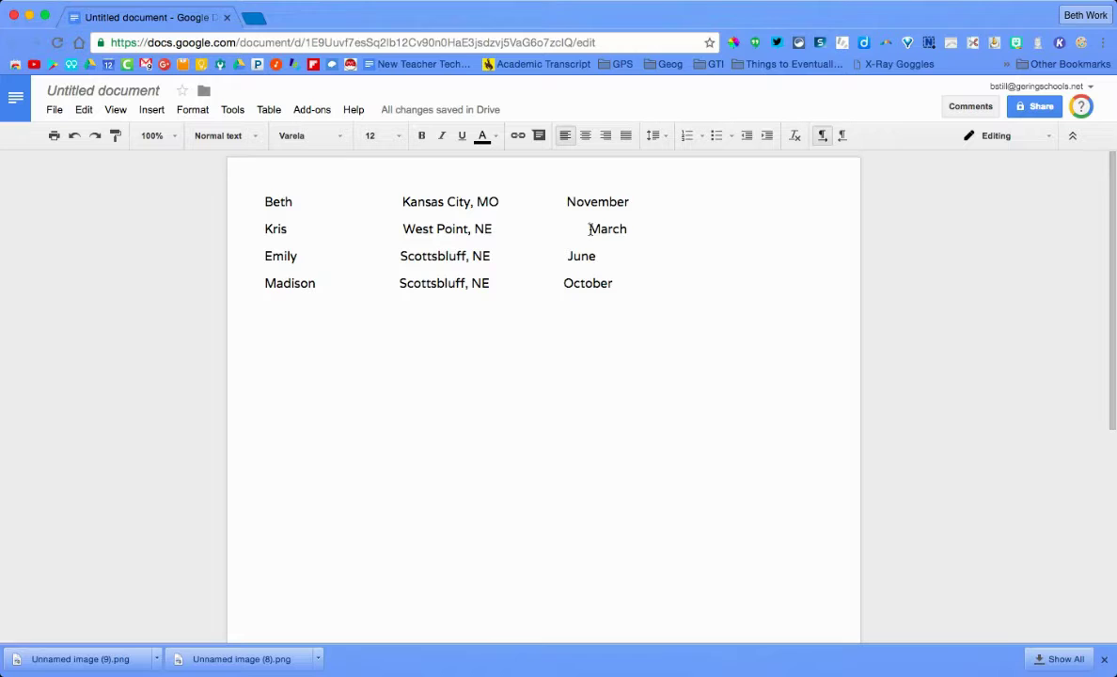
key("BackSpace")
key("BackSpace")
key("BackSpace")
key("BackSpace")
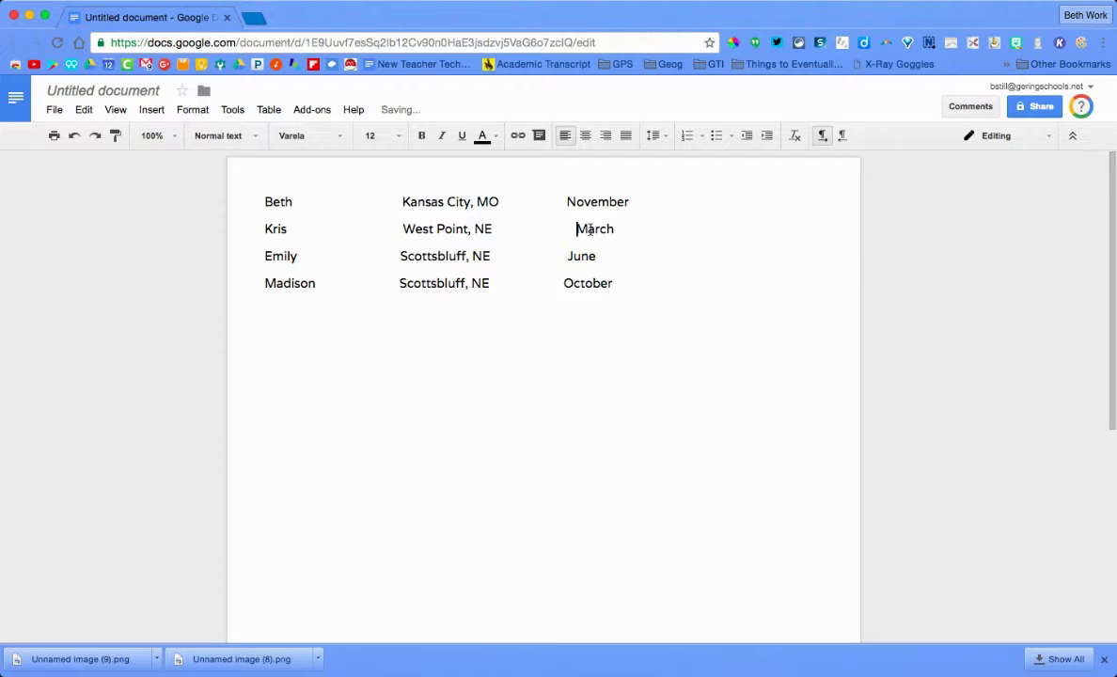
key("BackSpace")
key("BackSpace")
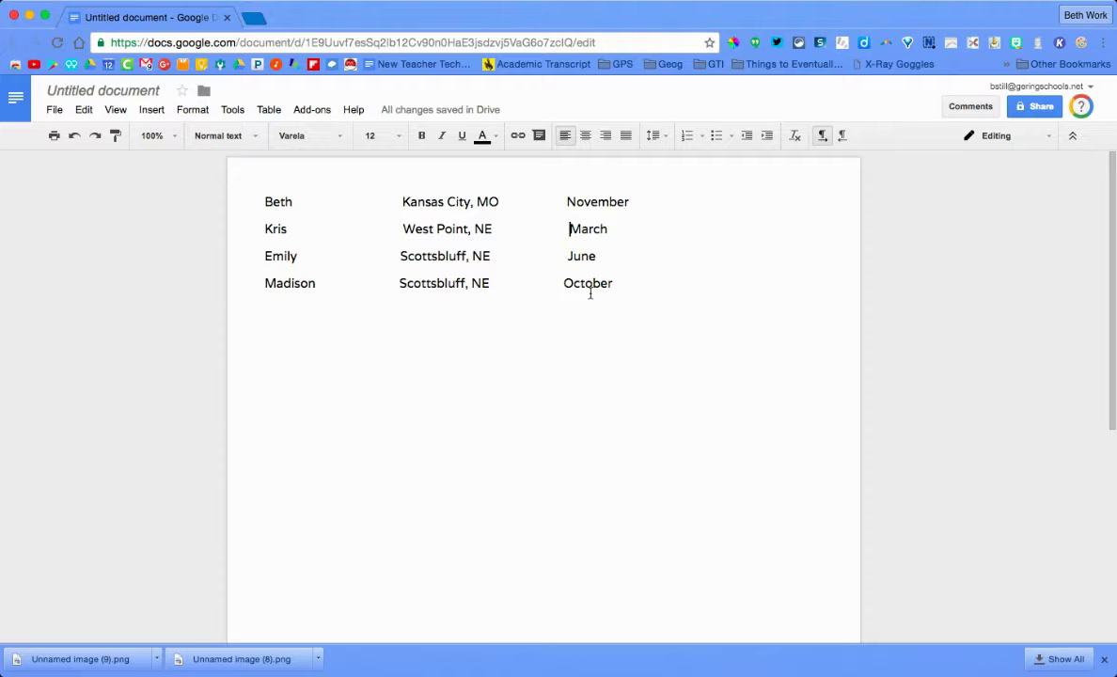
- Delete the four space-aligned text lines and the blank lines above the table
scroll(659, 426, "down", 1)
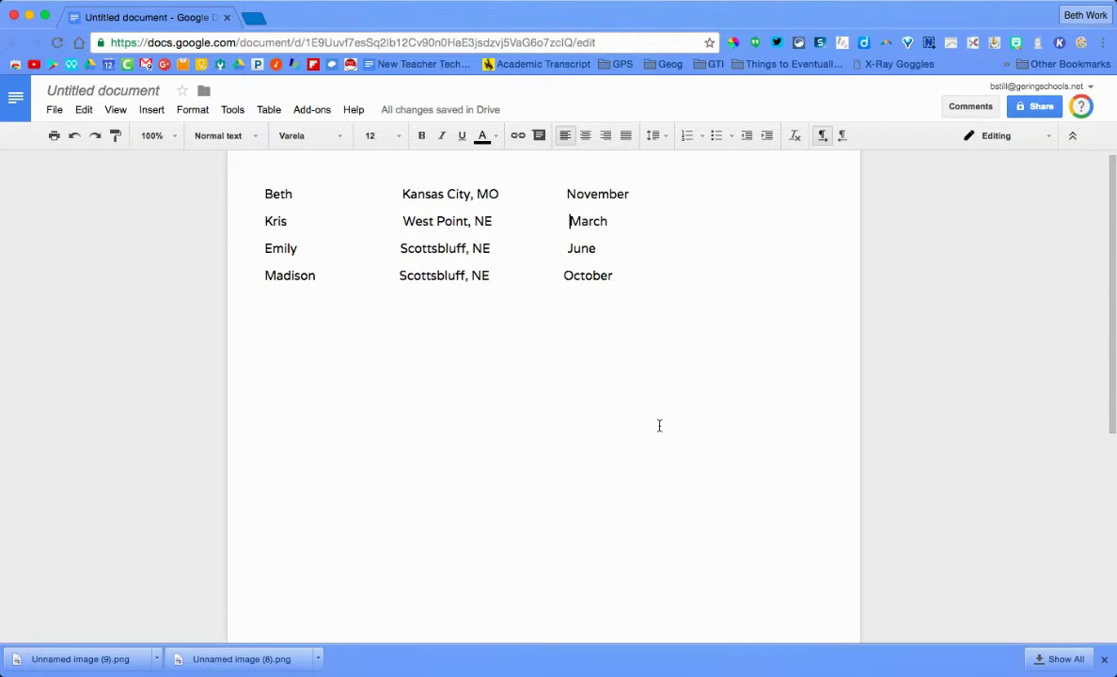
left_click_drag(659, 426, 251, 195)
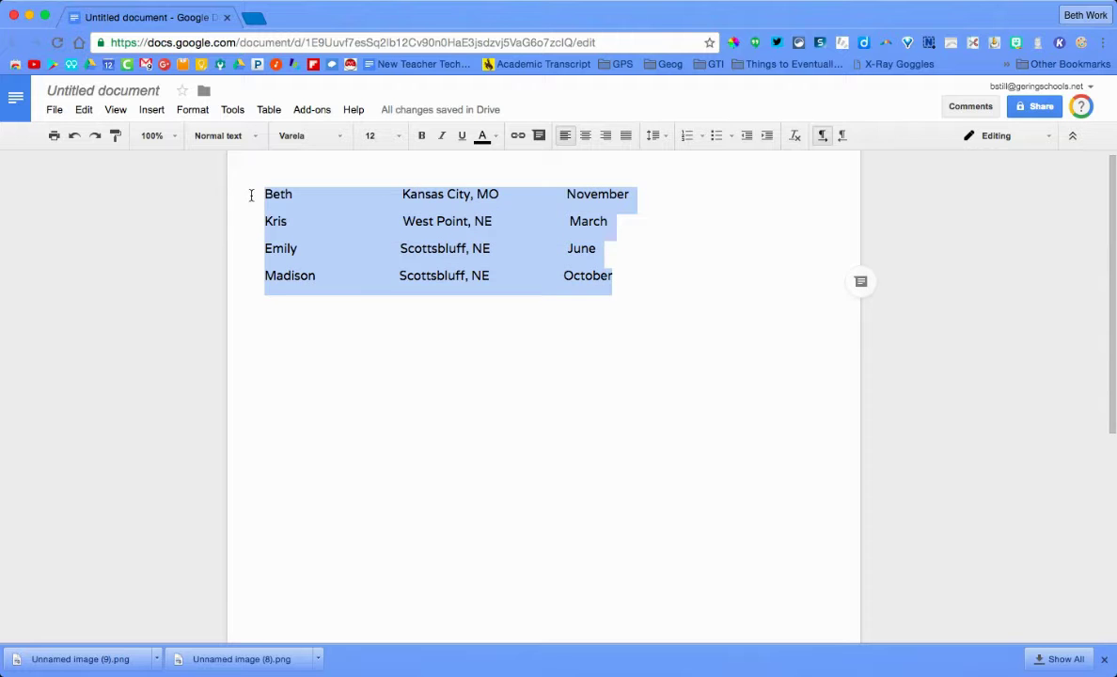
key("BackSpace")
scroll(357, 535, "down", 5)
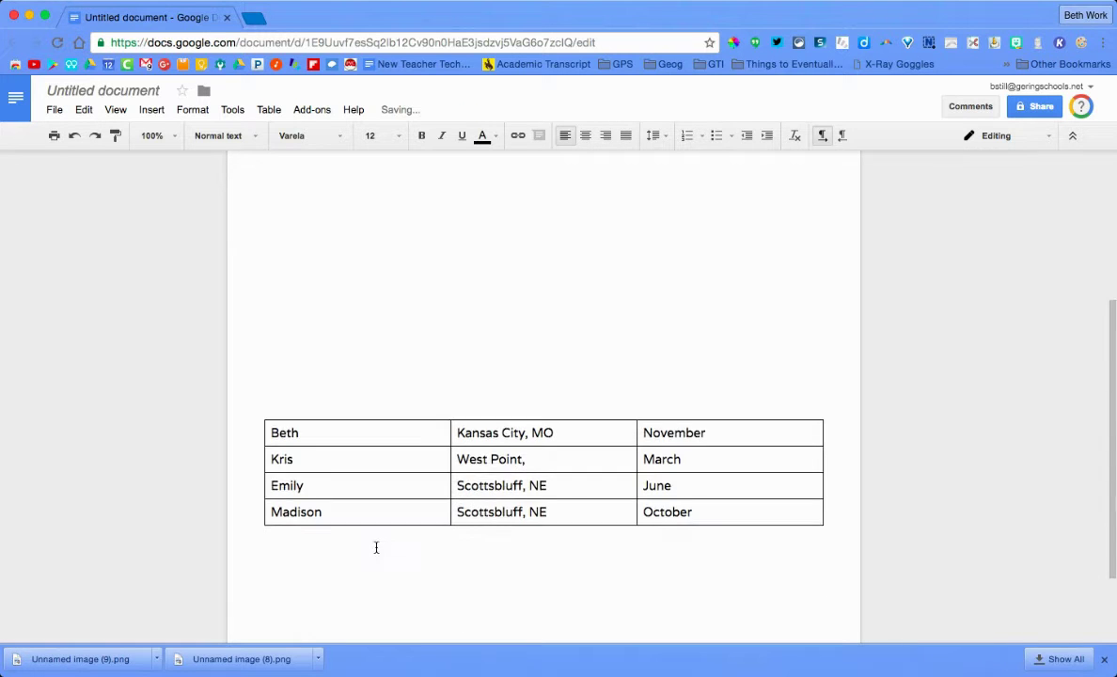
key("BackSpace")
key("BackSpace")
key("BackSpace")
key("BackSpace")
key("BackSpace")
key("BackSpace")
key("BackSpace")
key("BackSpace")
key("BackSpace")
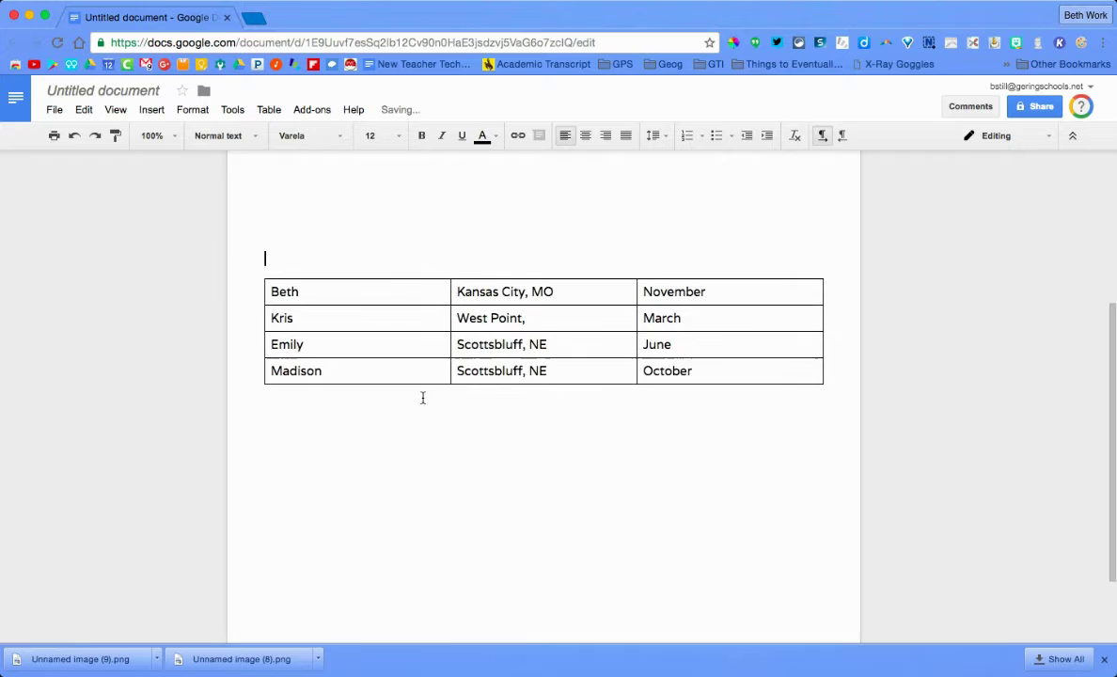
key("Return")
key("Return")
key("Return")
key("Return")
key("Return")
key("Return")
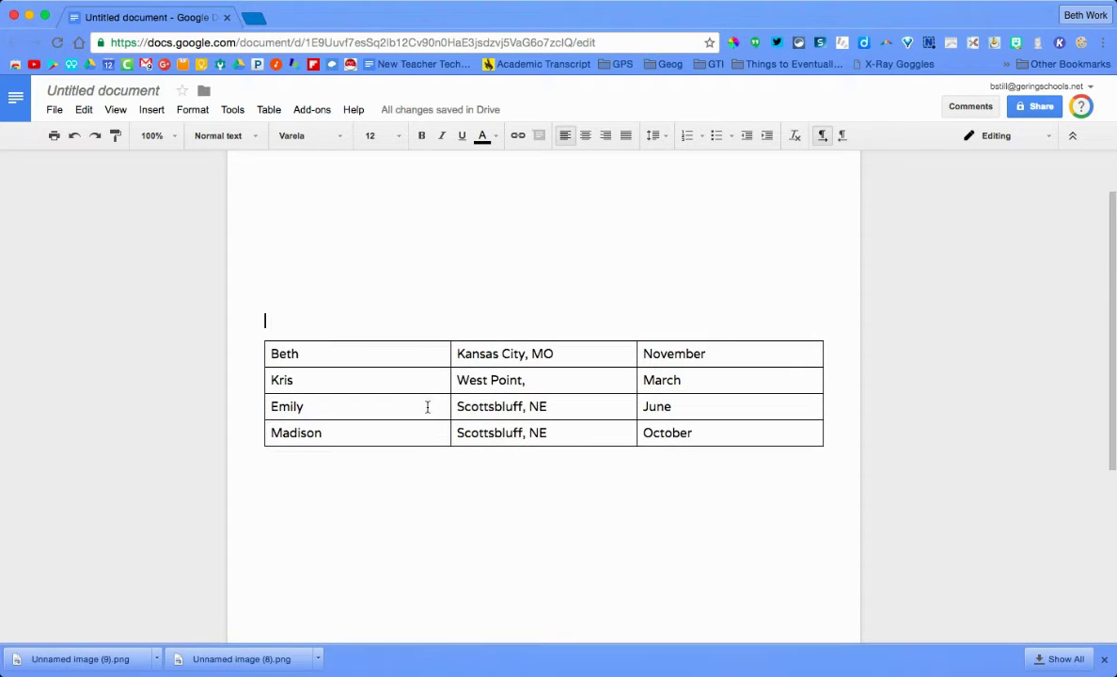
key("BackSpace")
key("BackSpace")
key("BackSpace")
key("BackSpace")
key("BackSpace")
key("BackSpace")
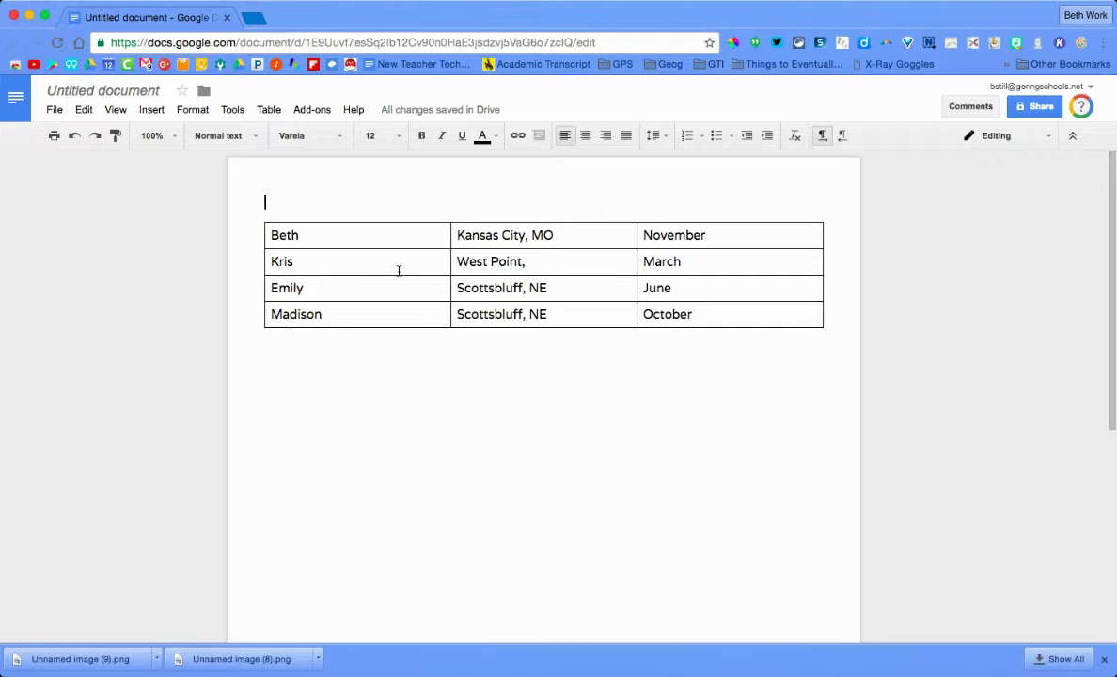
- Give the Beth and Emily rows a yellow cell background
left_click_drag(347, 237, 653, 232)
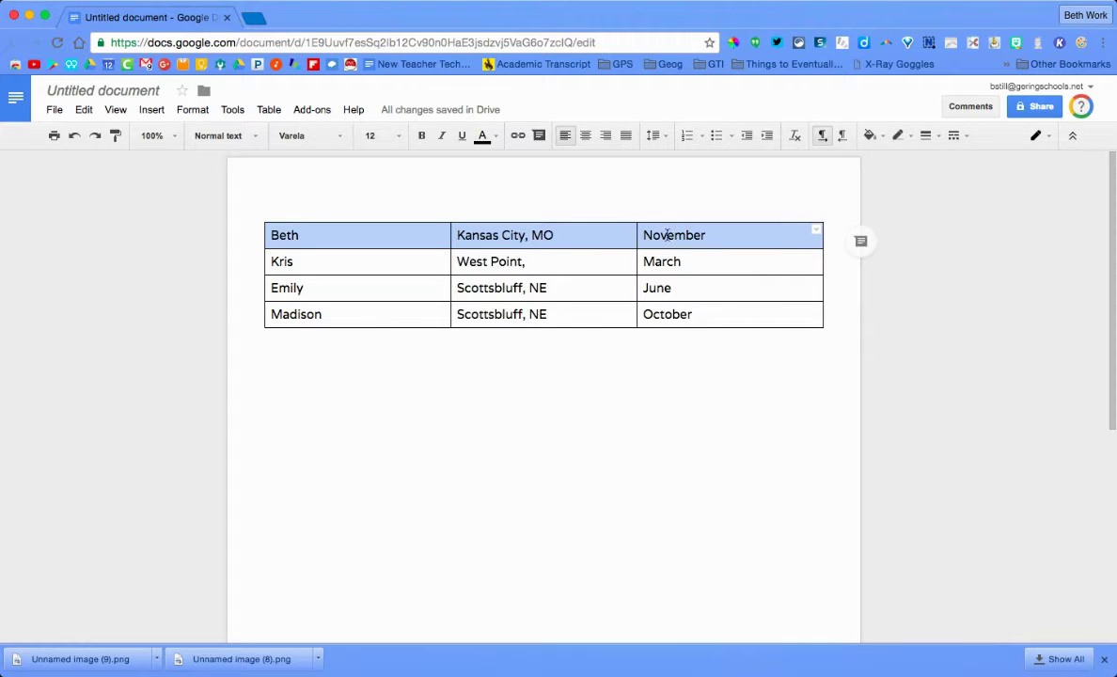
left_click(872, 135)
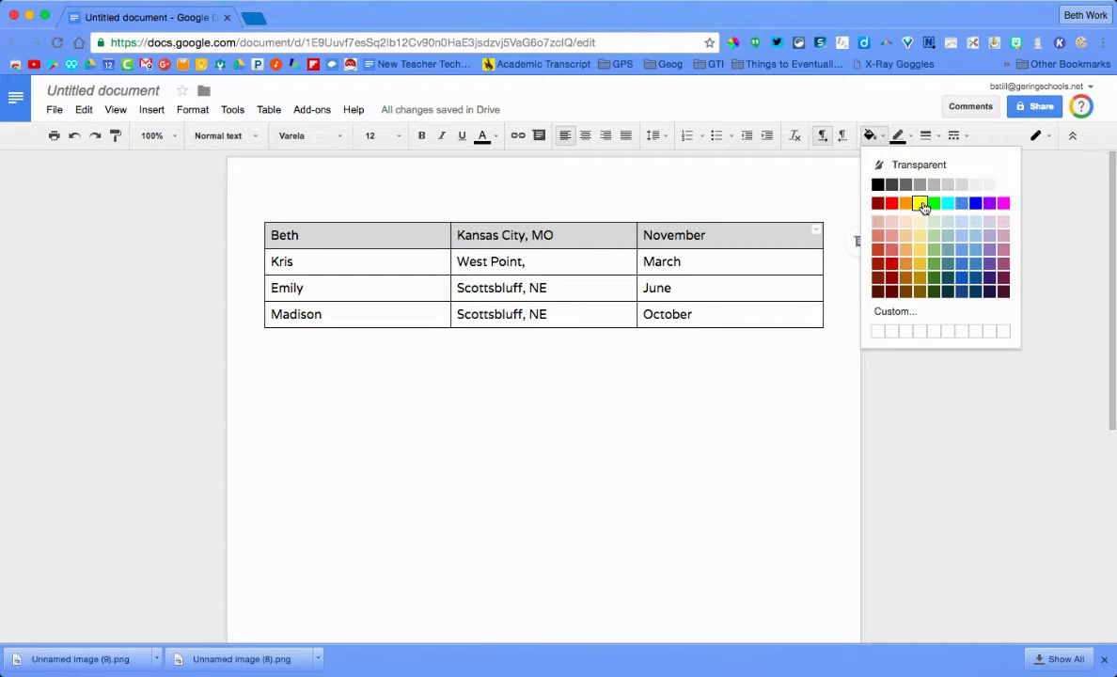
left_click(919, 203)
left_click_drag(332, 293, 728, 294)
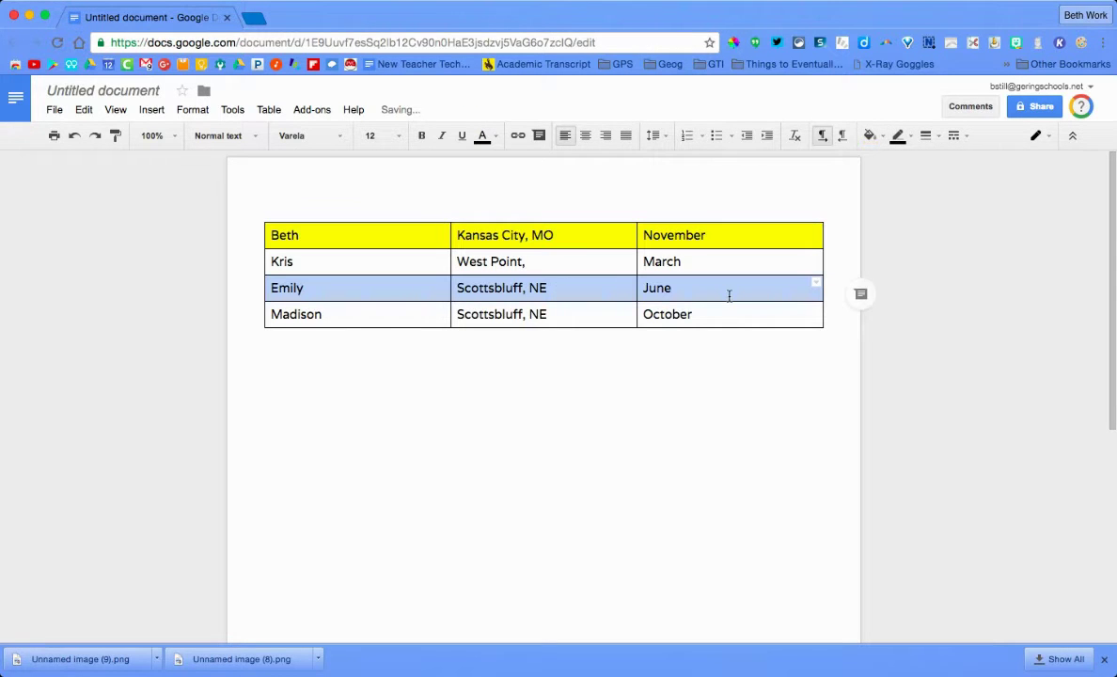
left_click(872, 135)
left_click(920, 205)
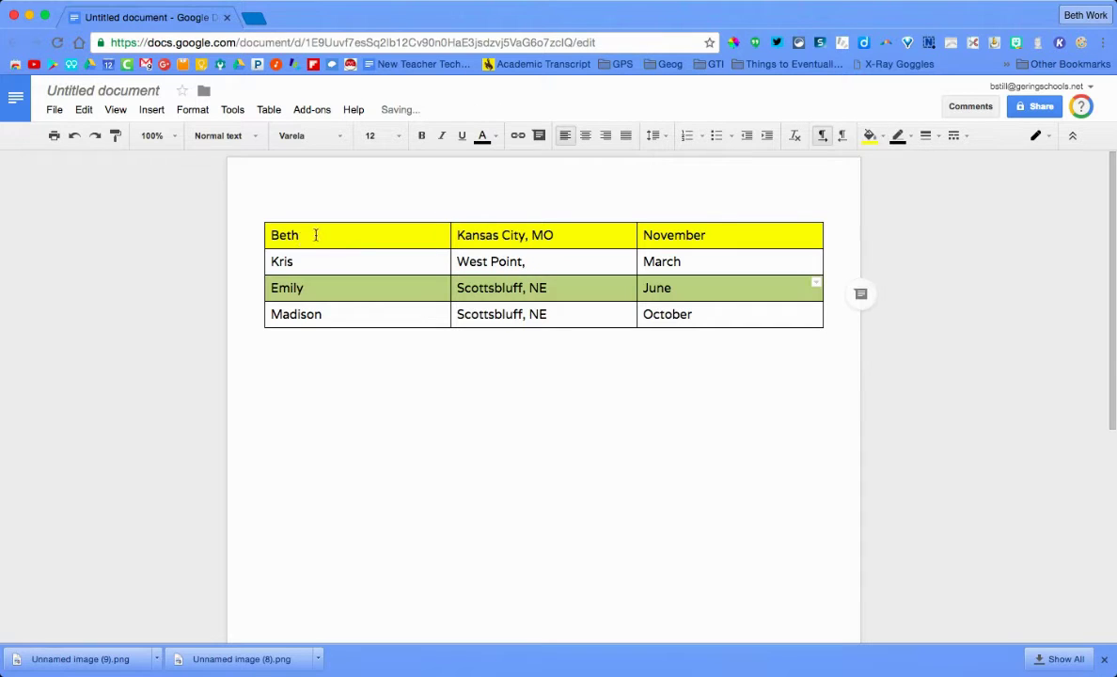
- Shade the Kris row blue; the Madison row mistakenly gets a blue border colour
left_click_drag(317, 262, 720, 257)
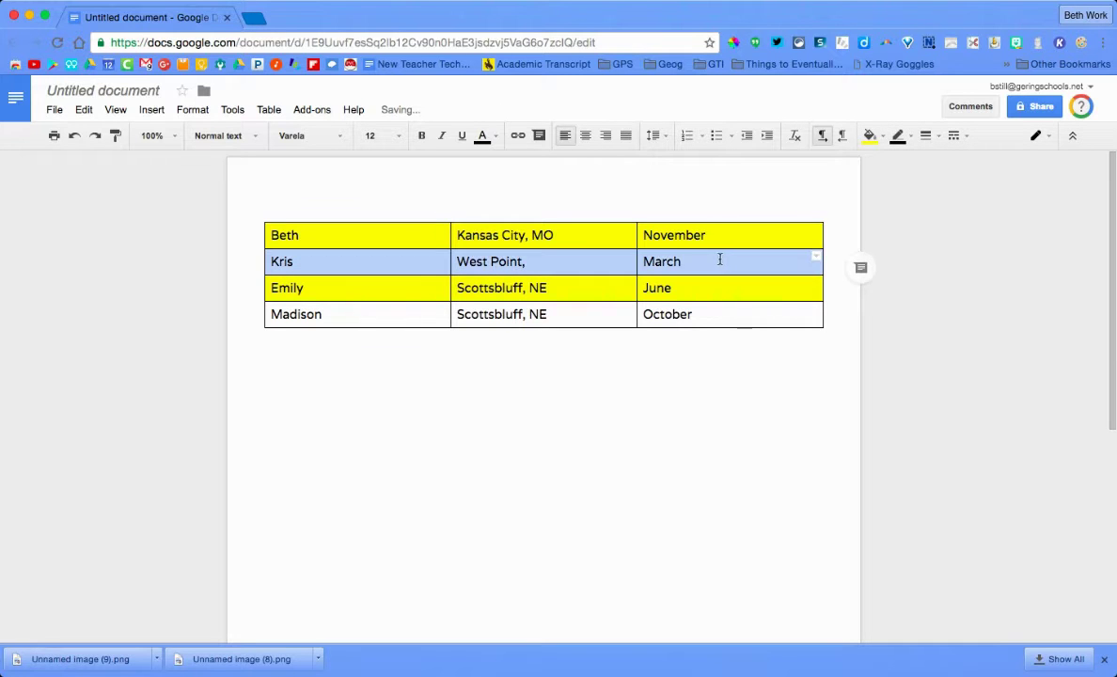
left_click(872, 135)
left_click(974, 203)
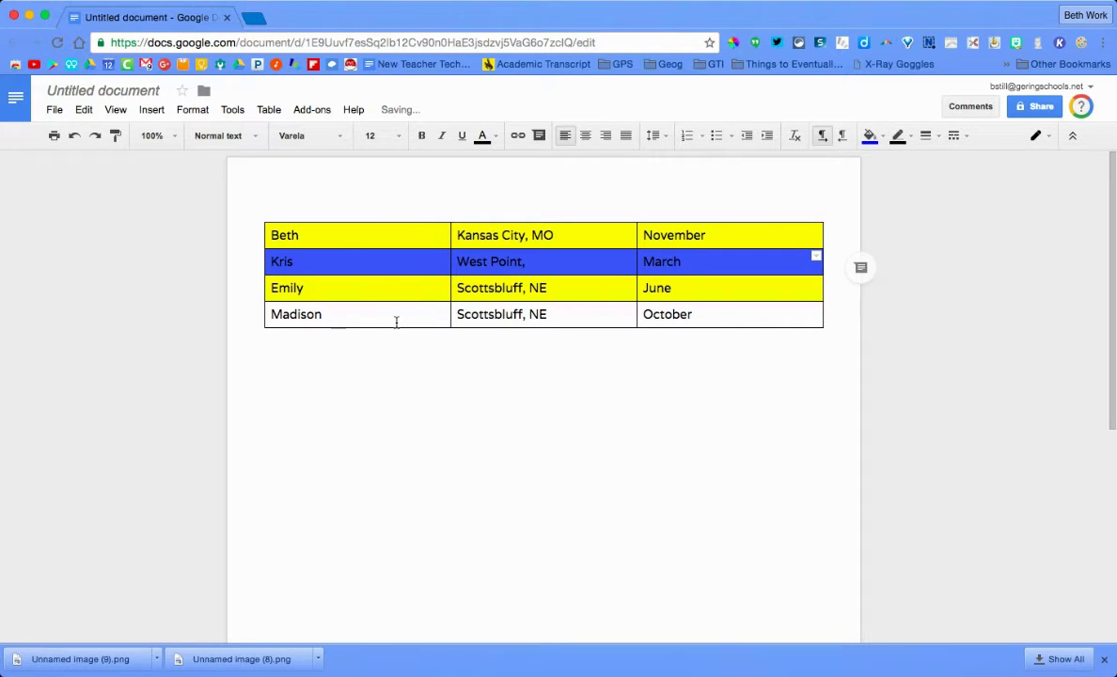
left_click_drag(393, 318, 677, 323)
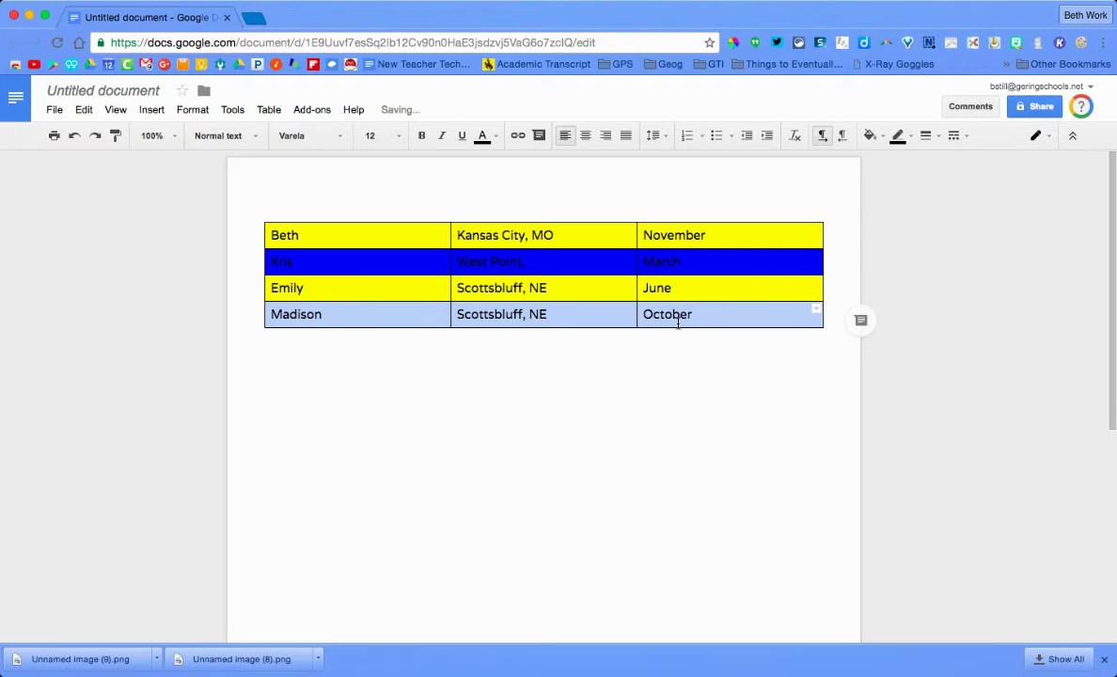
left_click(897, 136)
left_click(1003, 184)
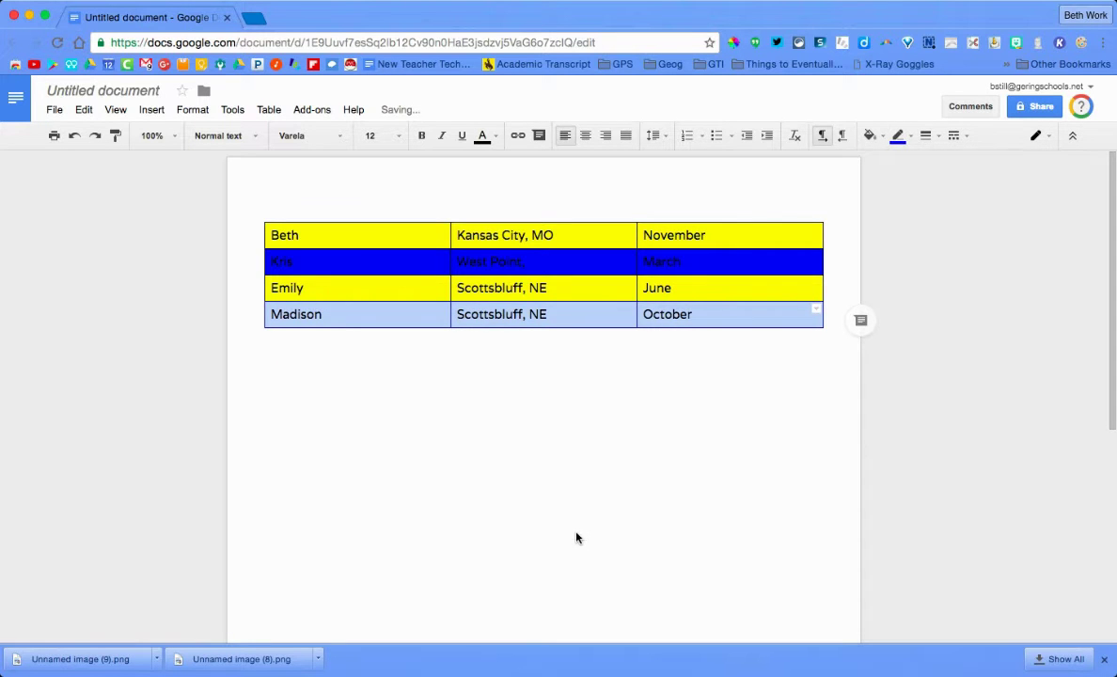
right_click(576, 535)
left_click(426, 429)
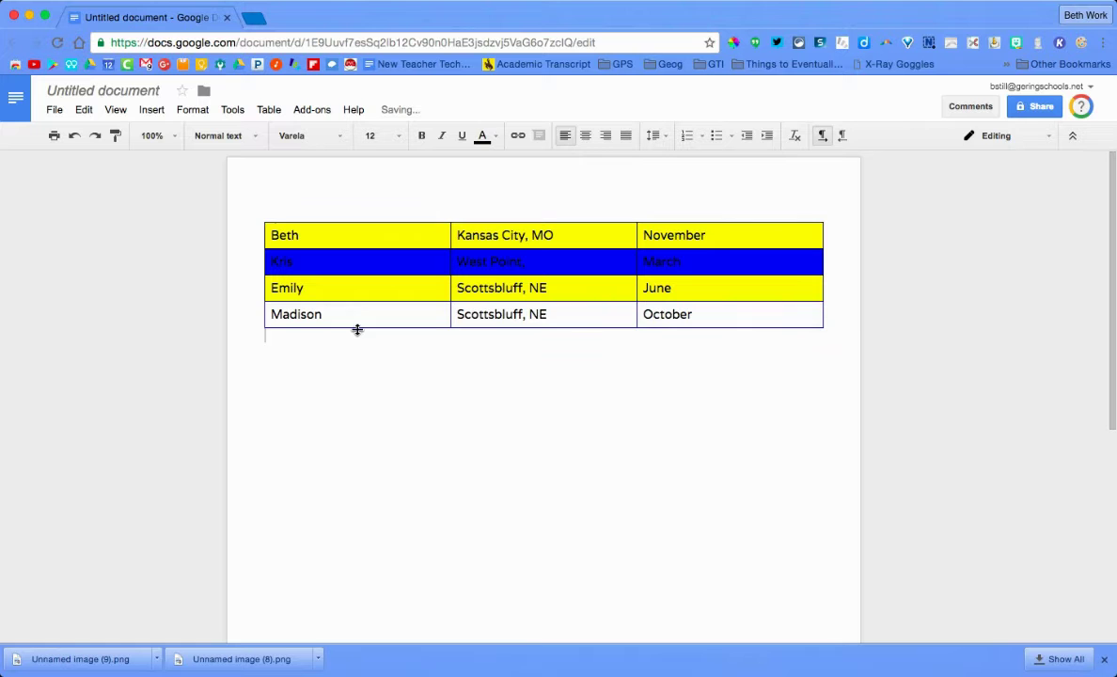
- Undo the Madison row's blue border and fill that row blue instead
left_click_drag(356, 321, 799, 311)
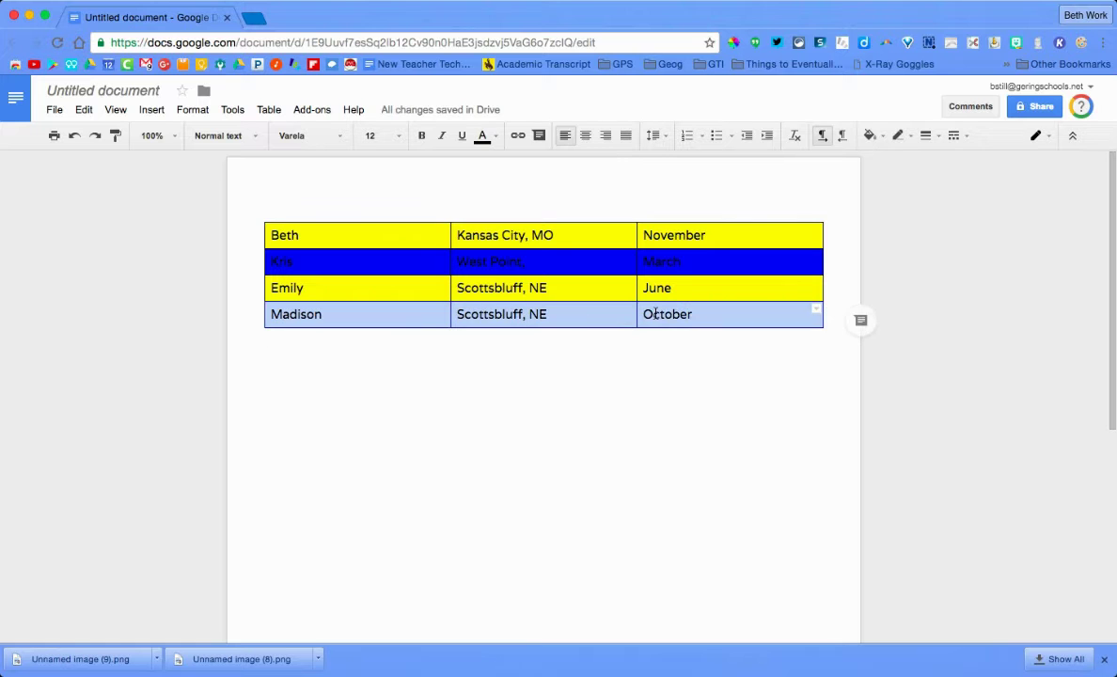
left_click(75, 135)
left_click(869, 135)
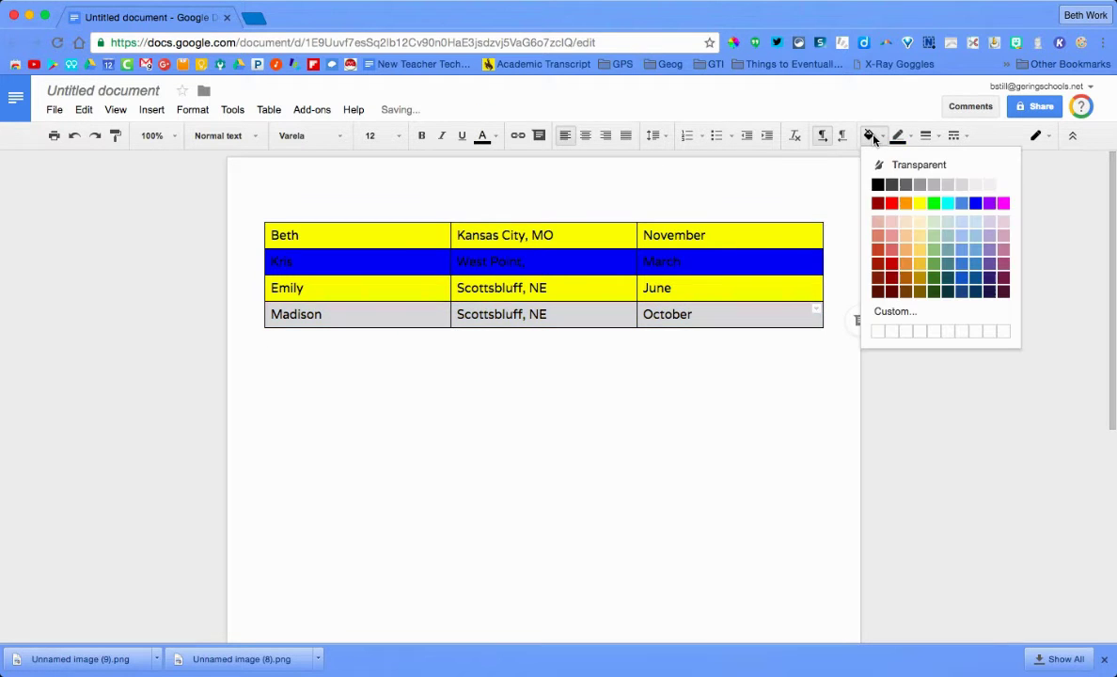
left_click(964, 186)
right_click(773, 398)
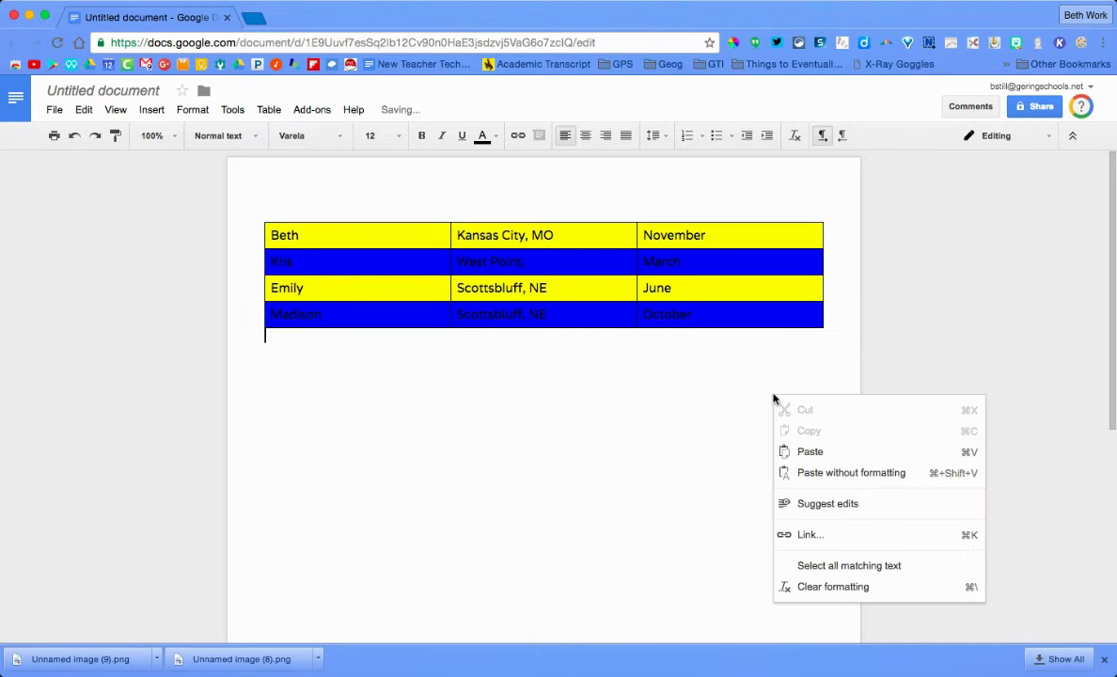
left_click(663, 421)
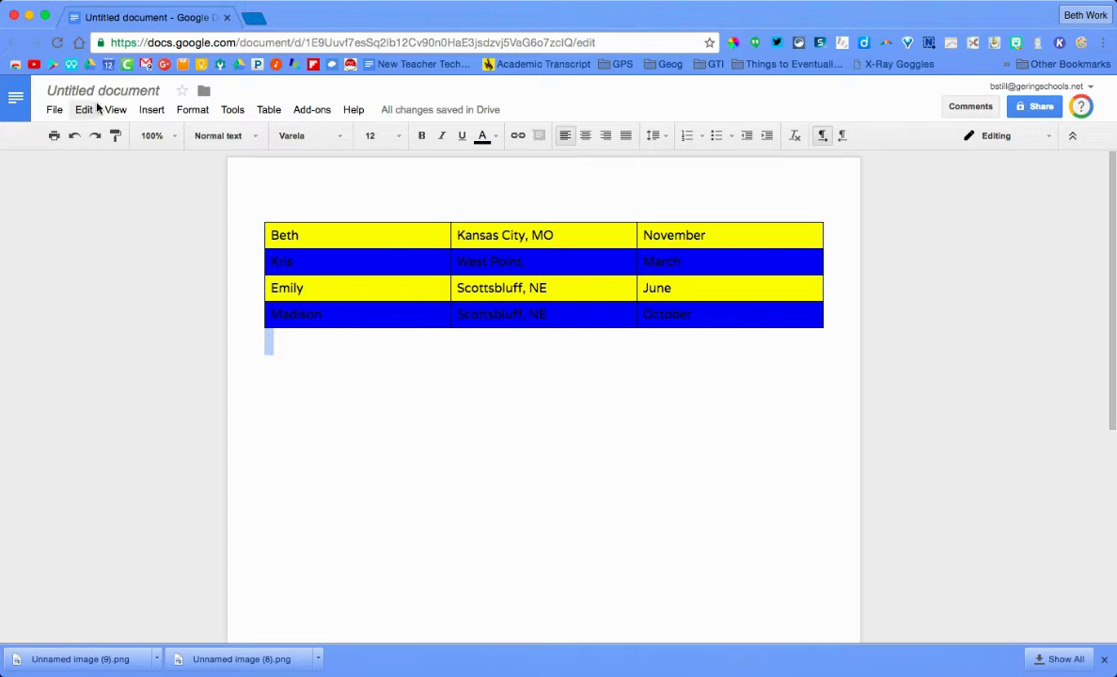
- Set the table border width to 0 pt in Table properties
right_click(409, 236)
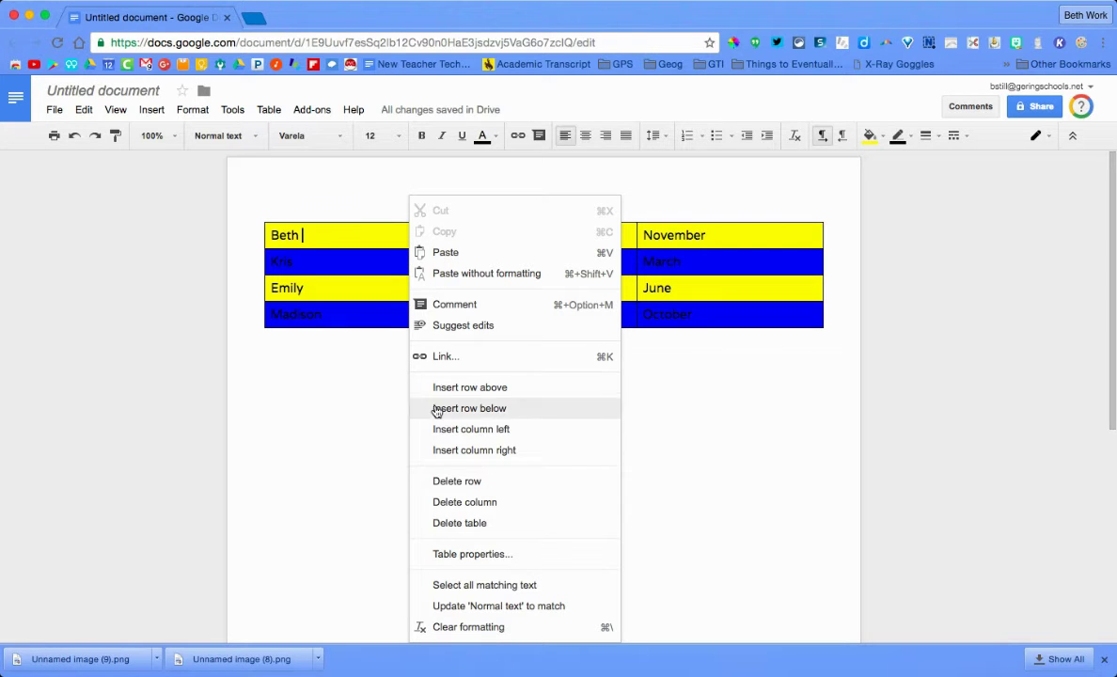
left_click(442, 554)
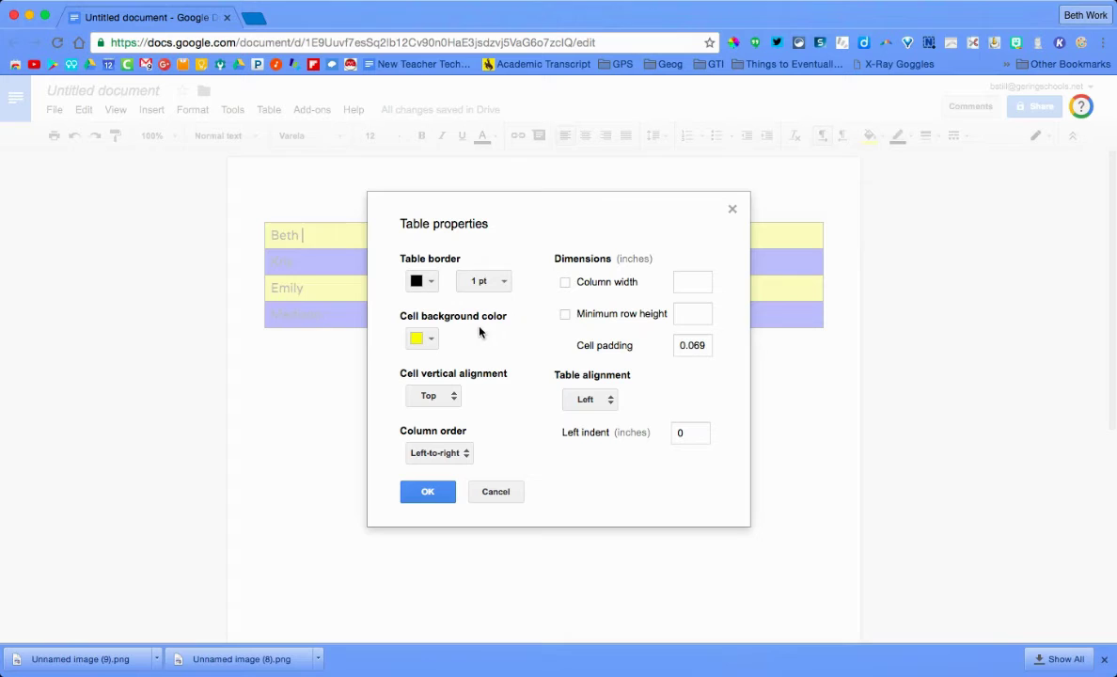
left_click(496, 284)
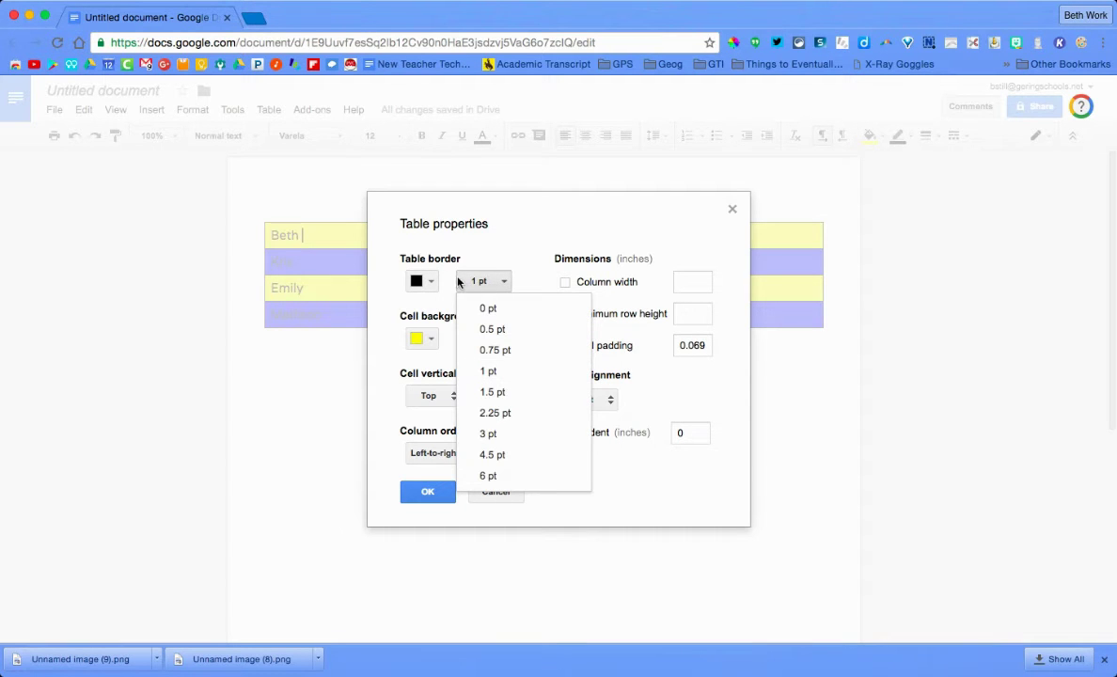
left_click(488, 310)
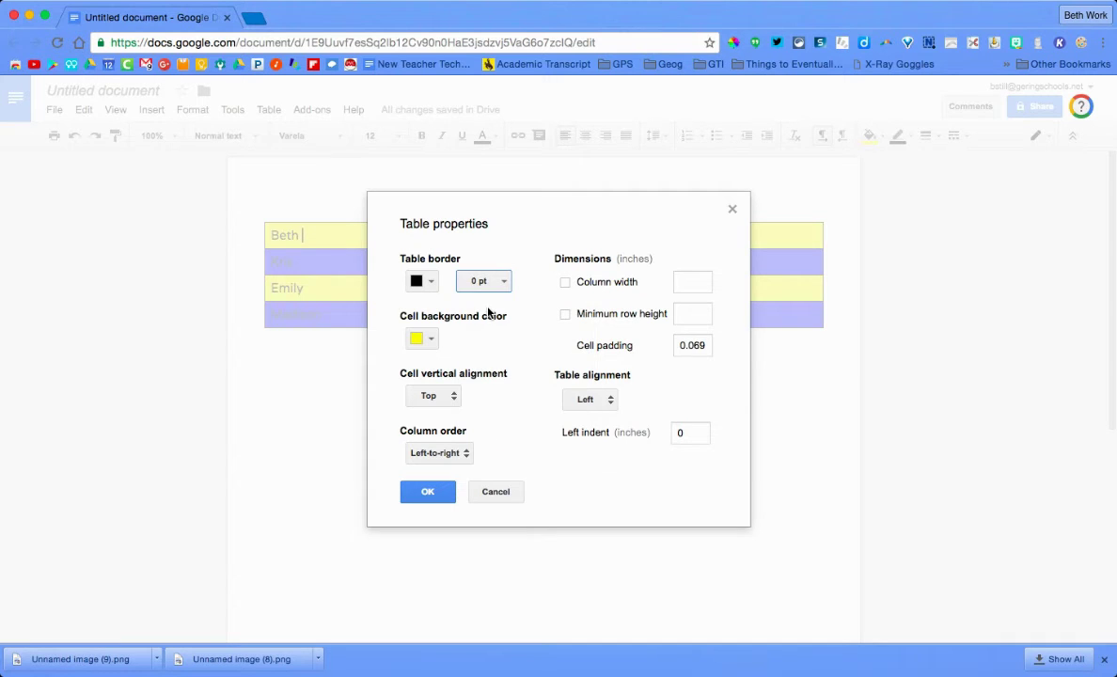
left_click(429, 492)
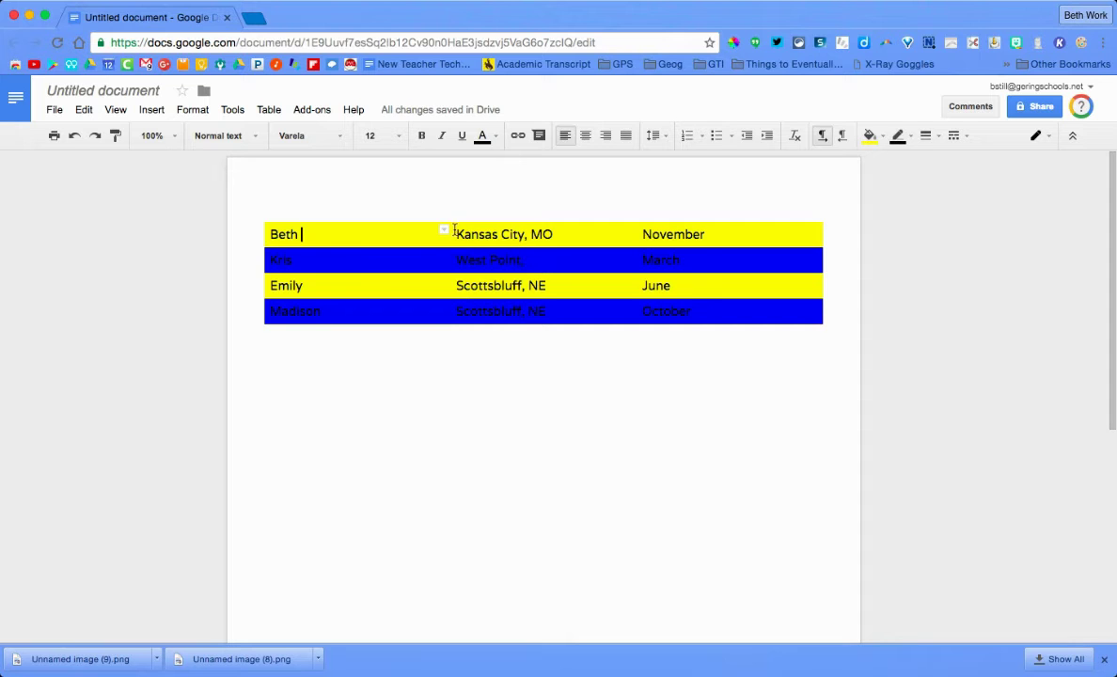
- Add NE after 'West Point,' in the Kris row's town cell
left_click(530, 261)
type("NE")
- Reset all table cell backgrounds to white, removing the yellow and blue stripes
left_click_drag(381, 227, 673, 308)
left_click(879, 138)
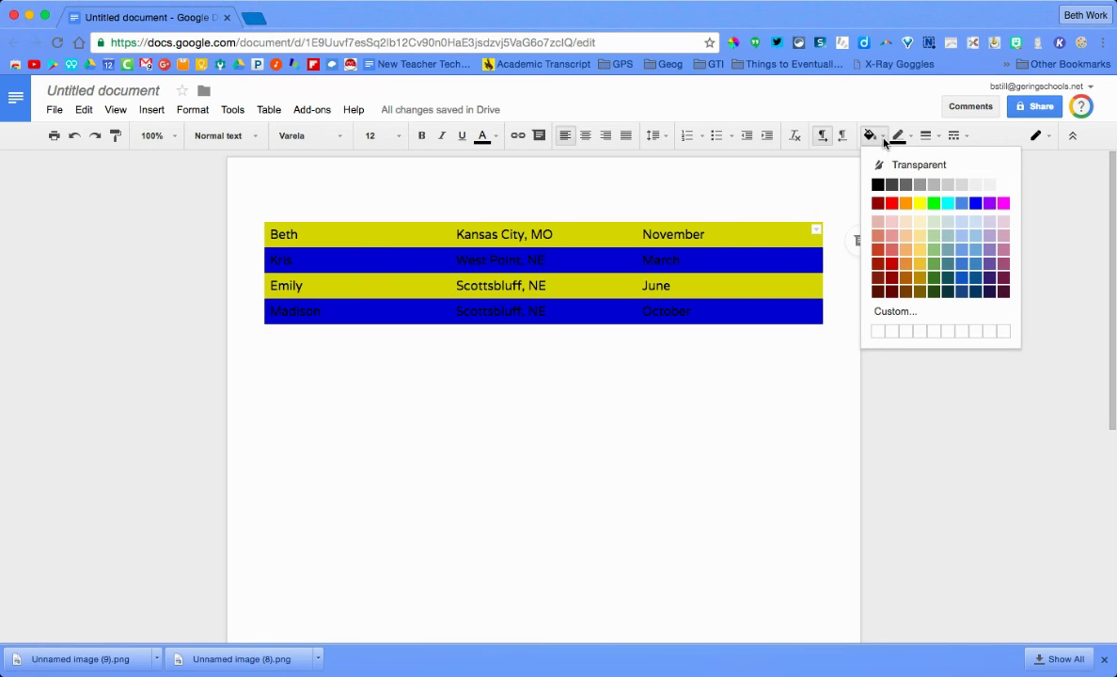
left_click(1000, 186)
left_click(649, 387)
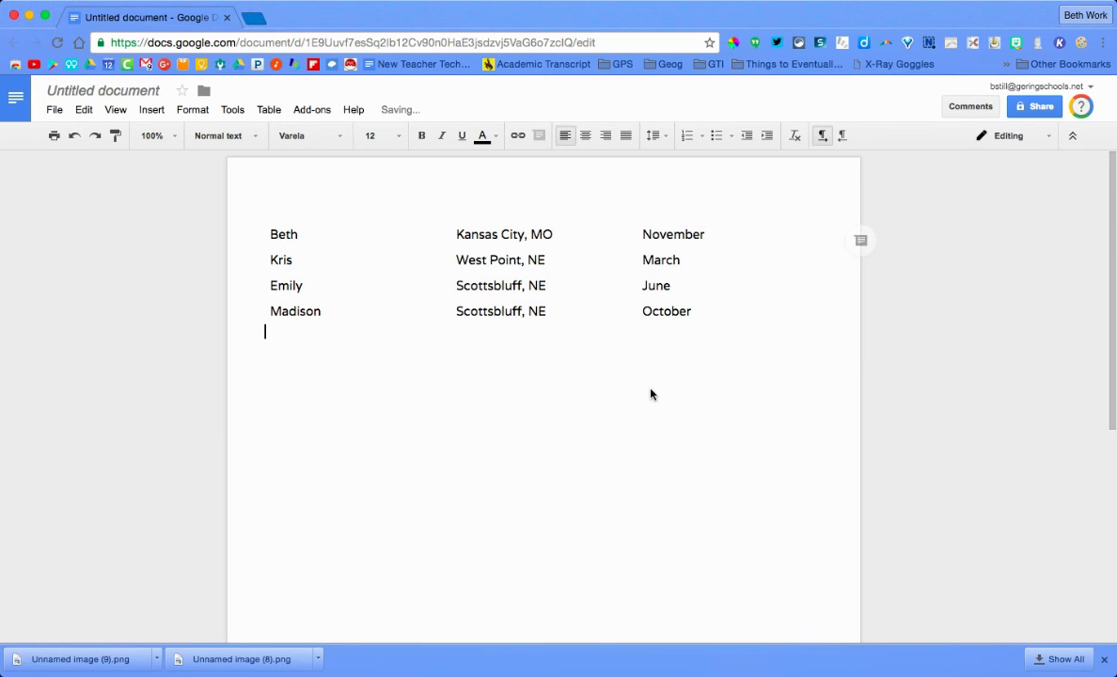
left_click(301, 234)
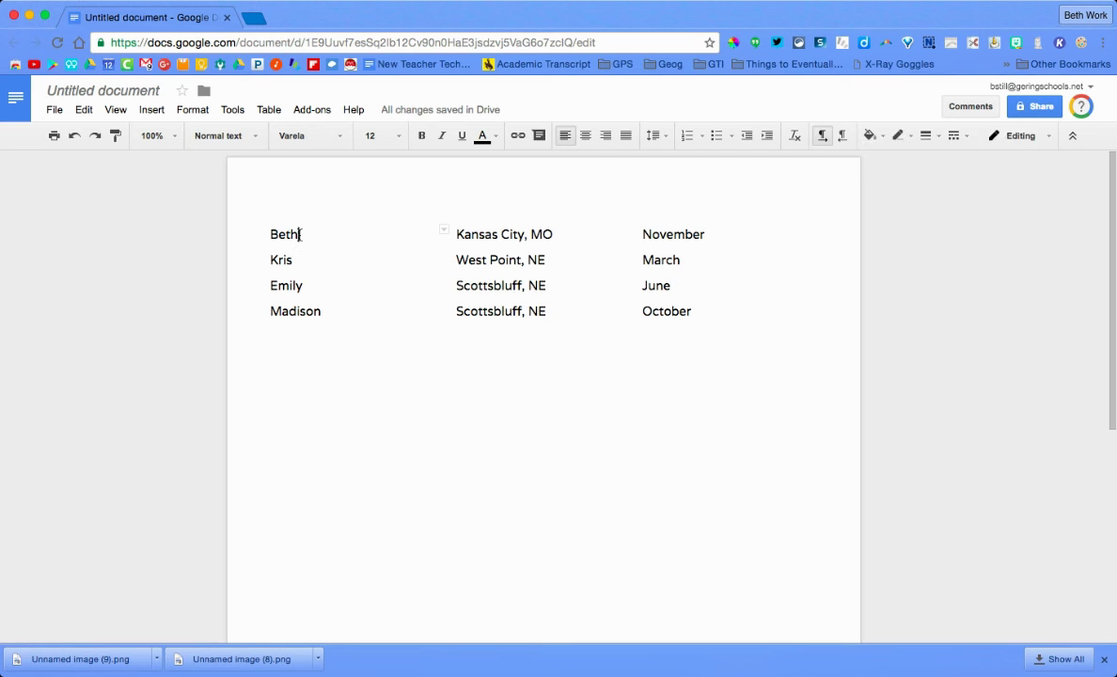